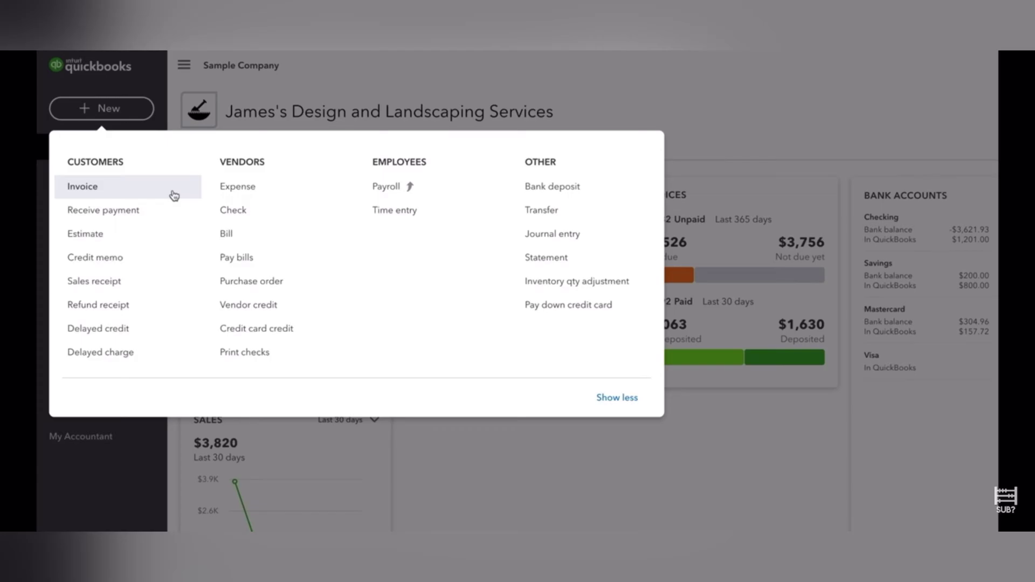
- Start an invoice for Dukes Basketball Camp with a taxable Landscaping:Installation line at $50
{"action": "left_click", "coordinate": [174, 189]}
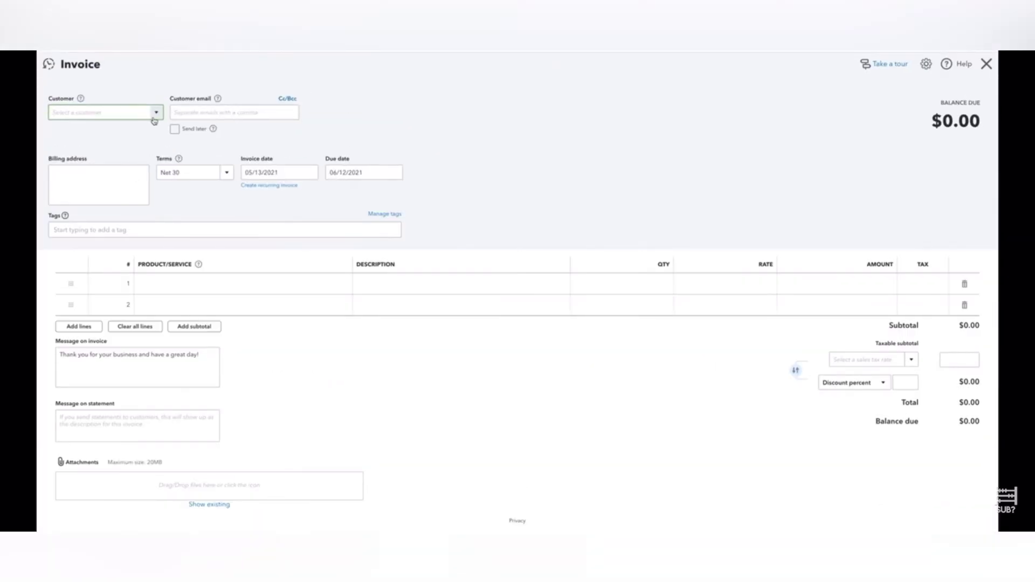
{"action": "left_click", "coordinate": [156, 113]}
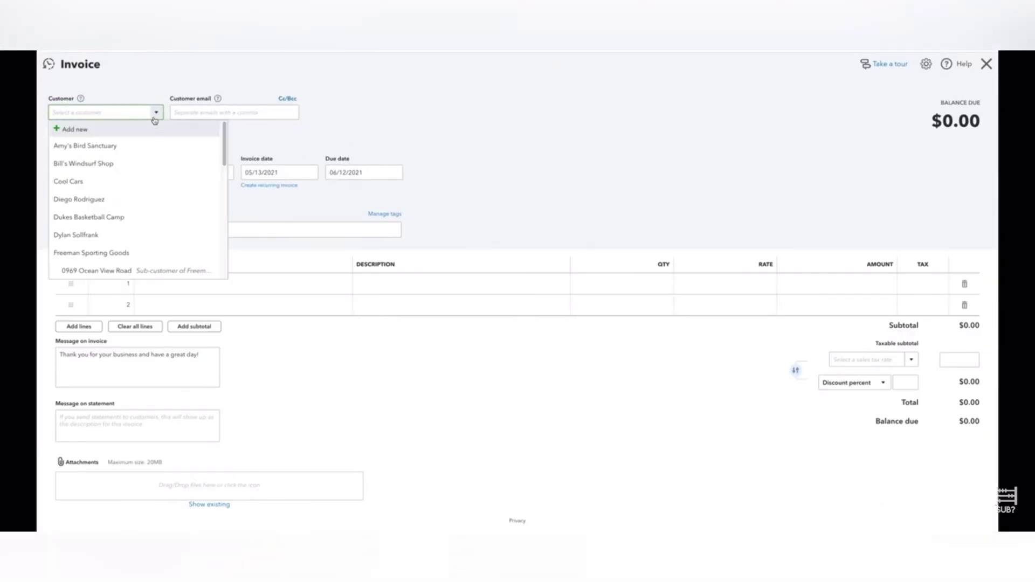
{"action": "left_click", "coordinate": [136, 217]}
{"action": "left_click", "coordinate": [230, 286]}
{"action": "left_click", "coordinate": [278, 419]}
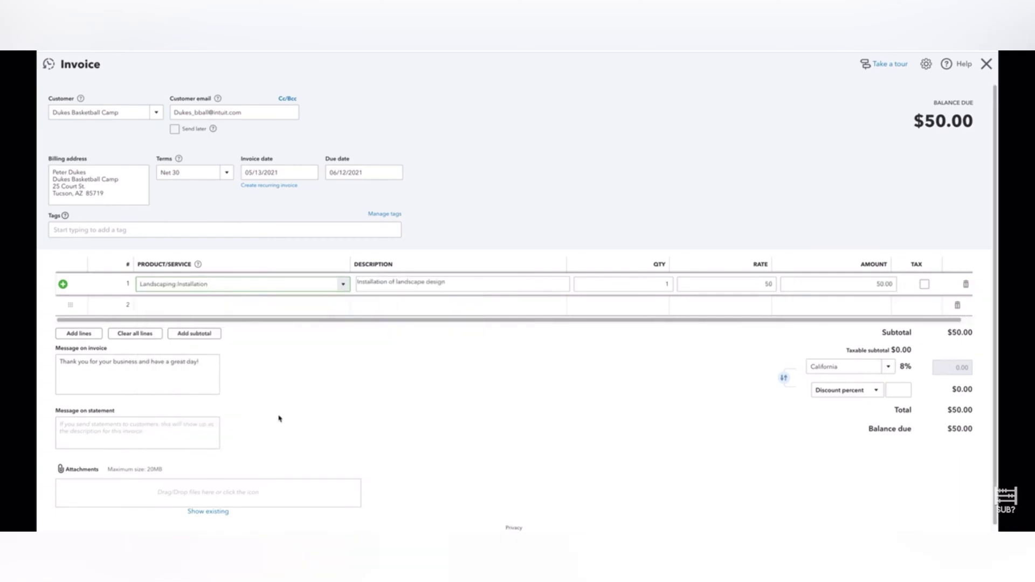
{"action": "left_click", "coordinate": [710, 284]}
{"action": "left_click", "coordinate": [924, 284]}
- Apply a 10% discount, then save the invoice and email it to the customer
{"action": "left_click", "coordinate": [899, 390]}
{"action": "type", "text": "10"}
{"action": "left_click", "coordinate": [904, 445]}
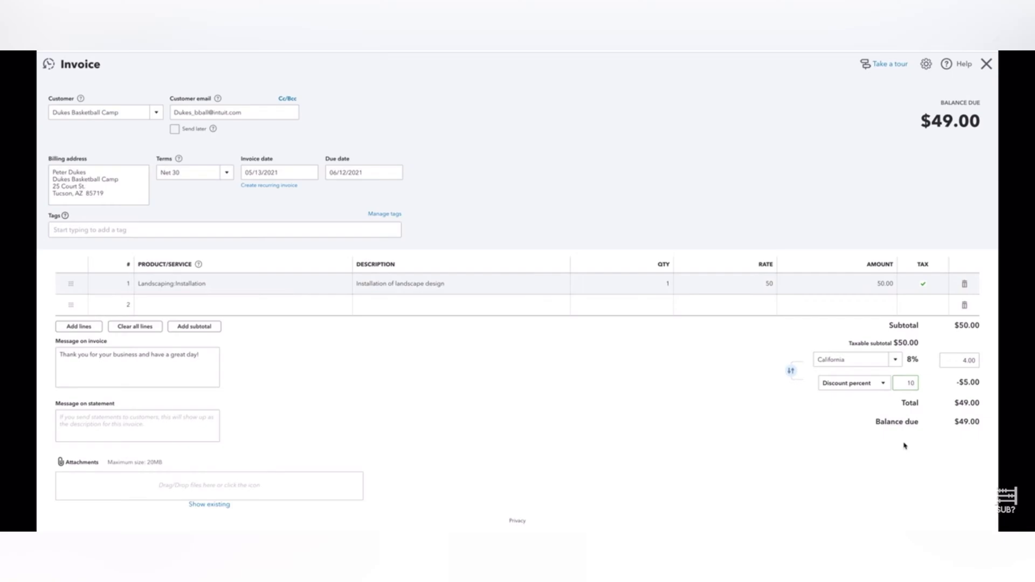
{"action": "scroll", "coordinate": [904, 447], "scroll_direction": "down", "scroll_amount": 1}
{"action": "left_click", "coordinate": [950, 521]}
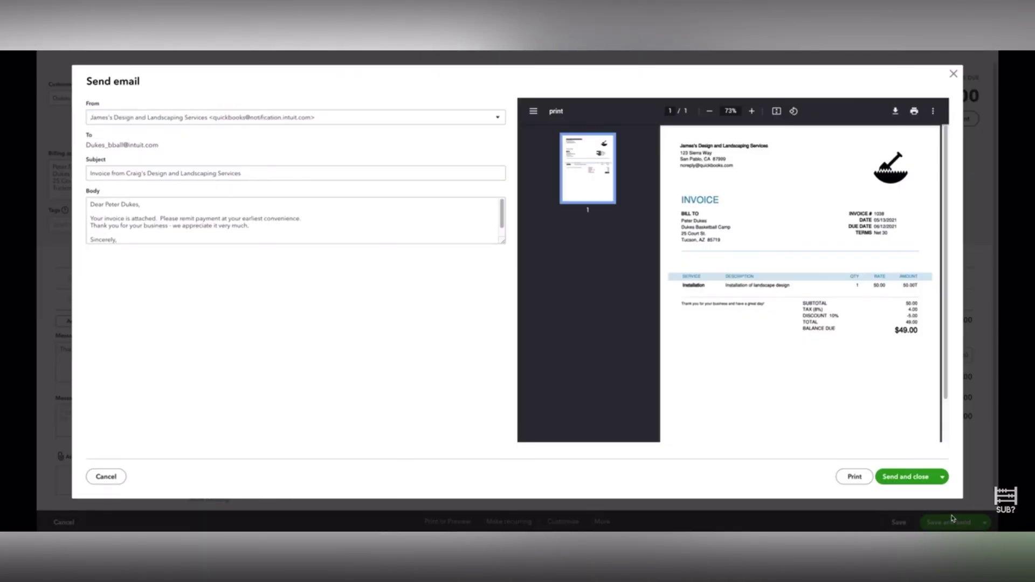
{"action": "left_click", "coordinate": [914, 477]}
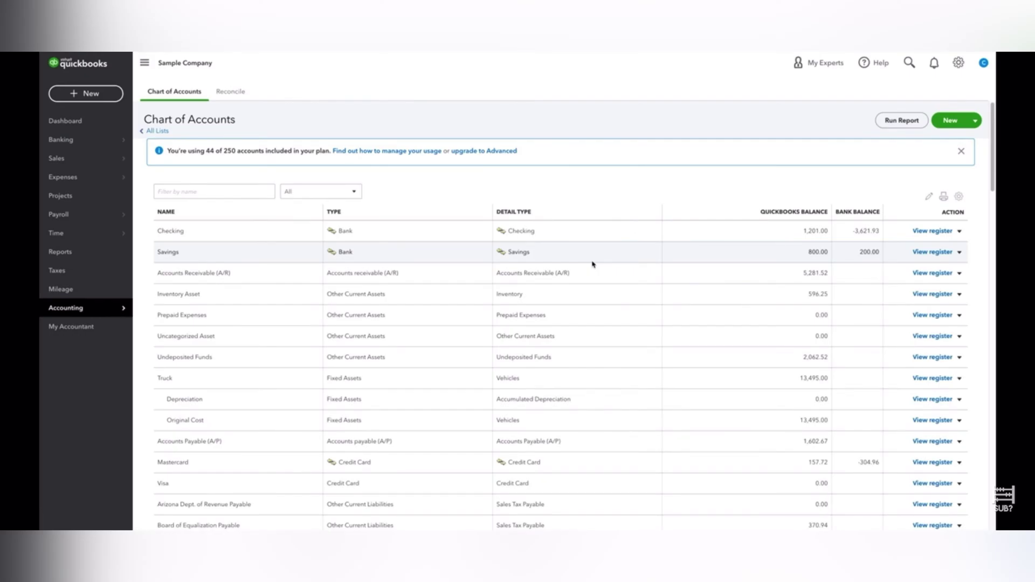
- Turn on the QuickBooks Themes labs plugin and switch dark mode on, then back off
{"action": "left_click", "coordinate": [958, 63]}
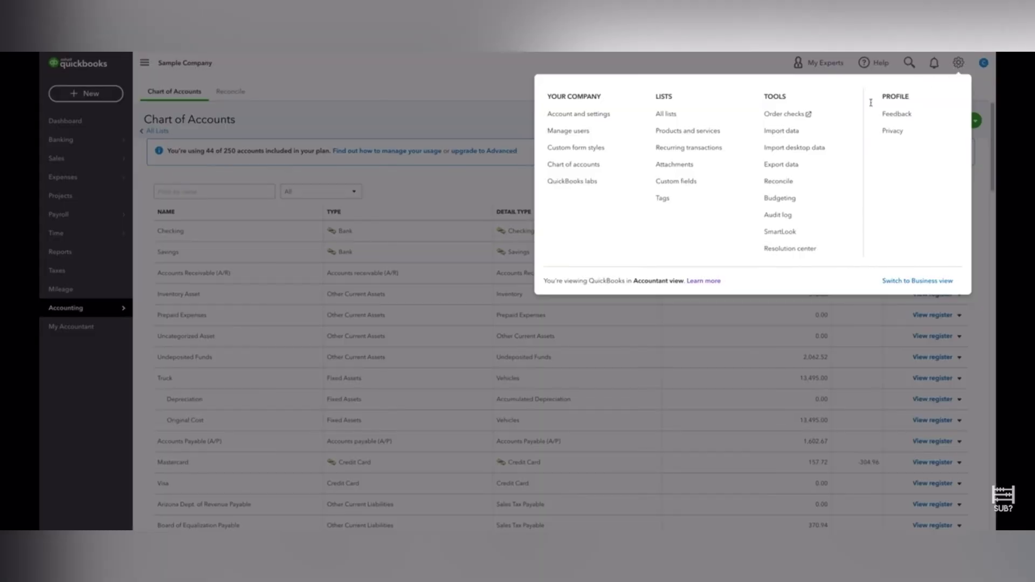
{"action": "left_click", "coordinate": [623, 186]}
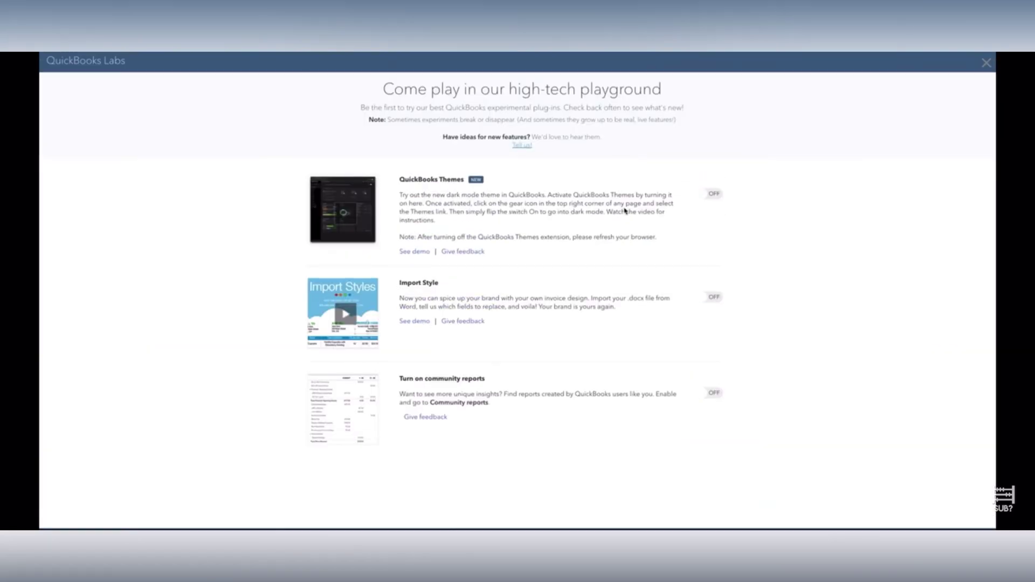
{"action": "left_click", "coordinate": [714, 194]}
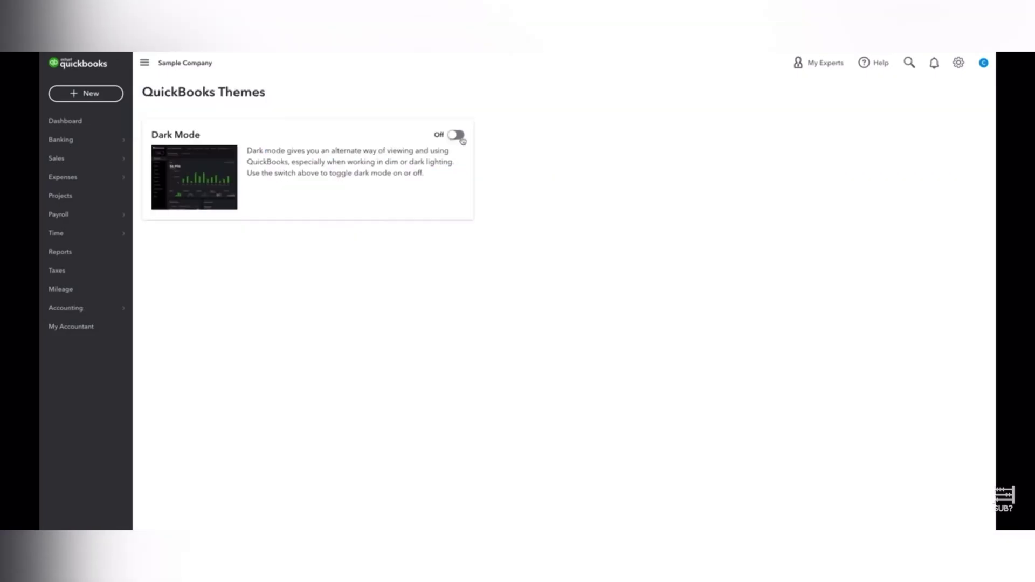
{"action": "left_click", "coordinate": [456, 135]}
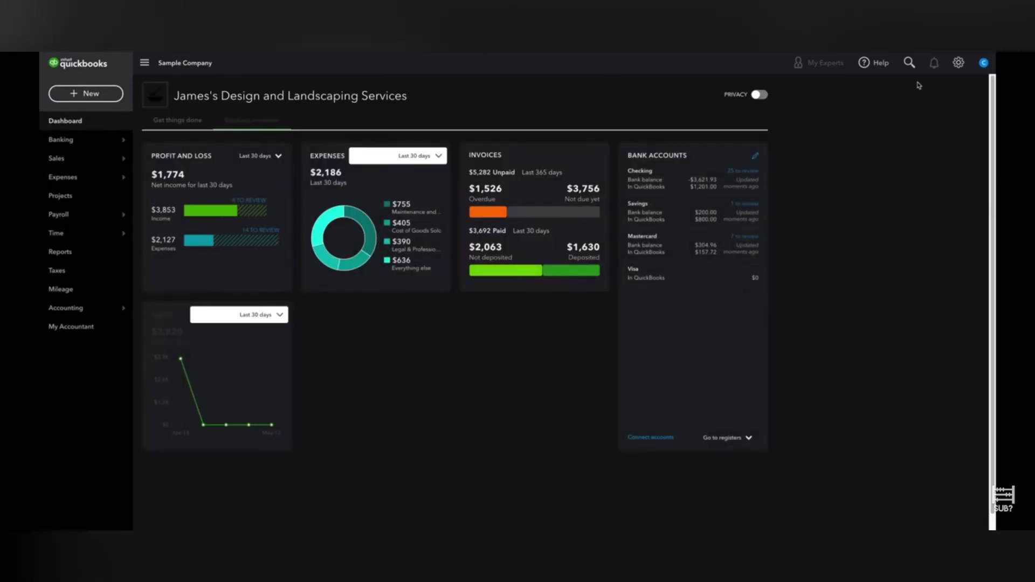
{"action": "left_click", "coordinate": [958, 63]}
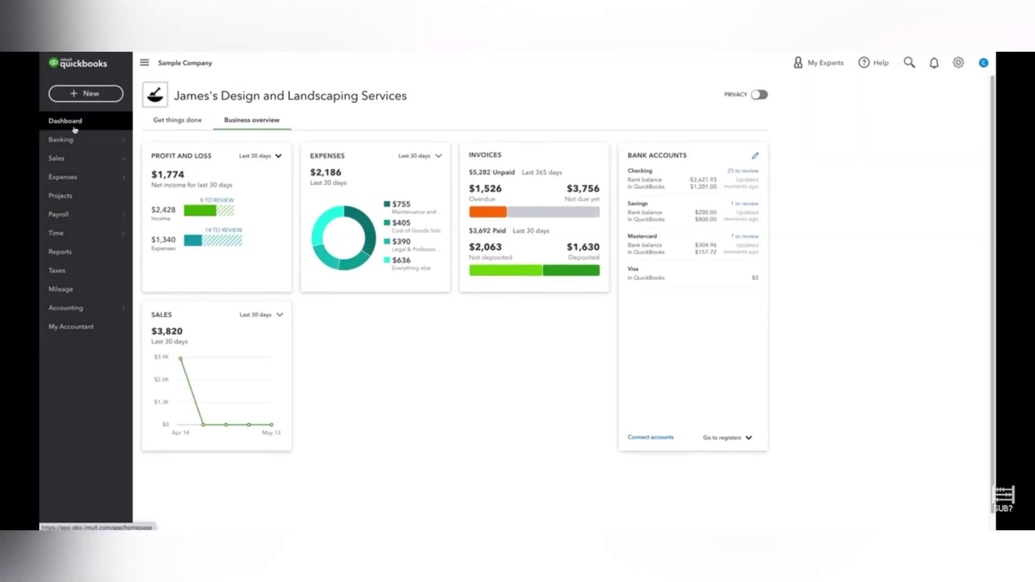
- Go to the Products and Services list from the settings menu
{"action": "left_click", "coordinate": [955, 72]}
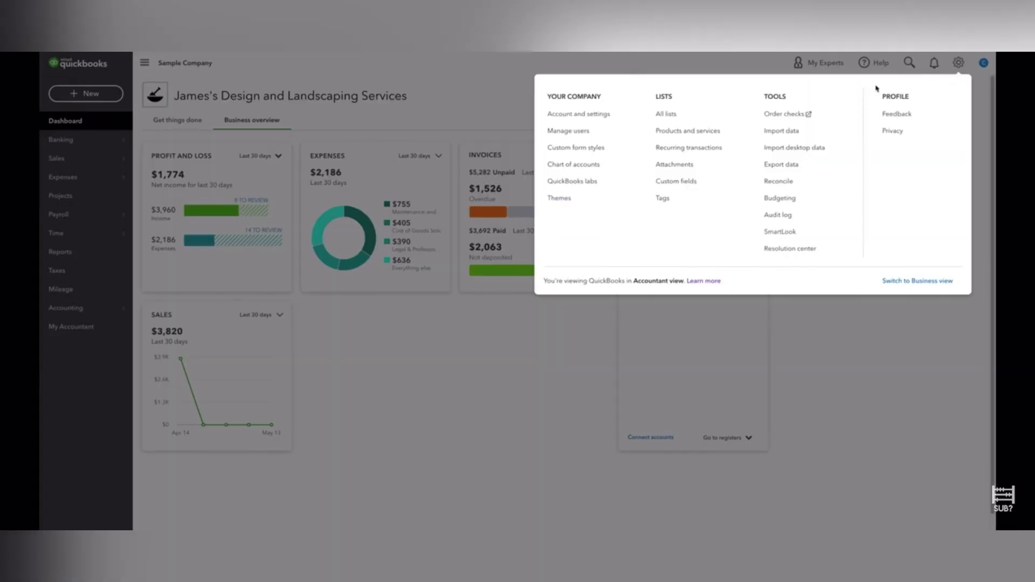
{"action": "left_click", "coordinate": [722, 131]}
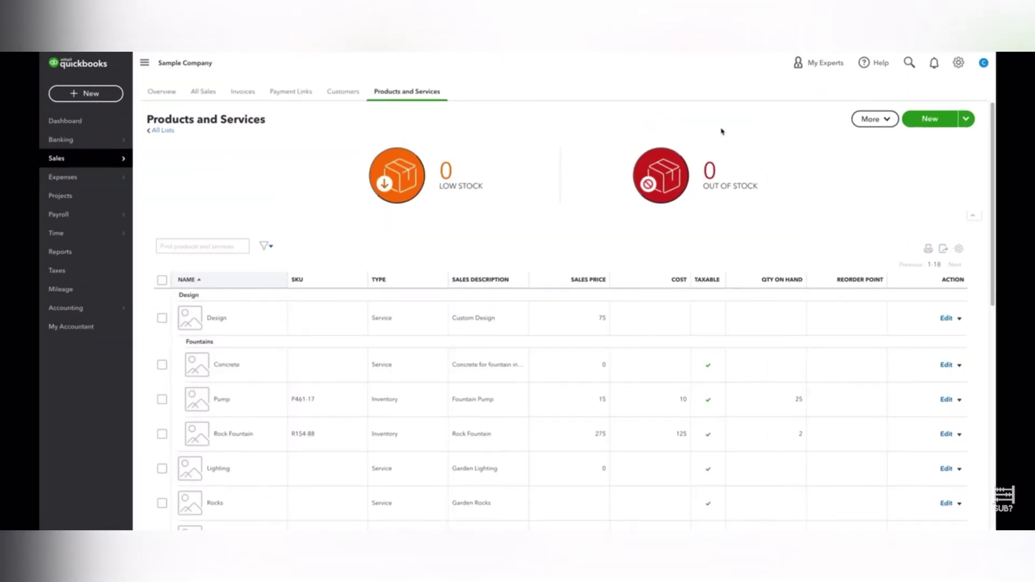
{"action": "left_click", "coordinate": [958, 63]}
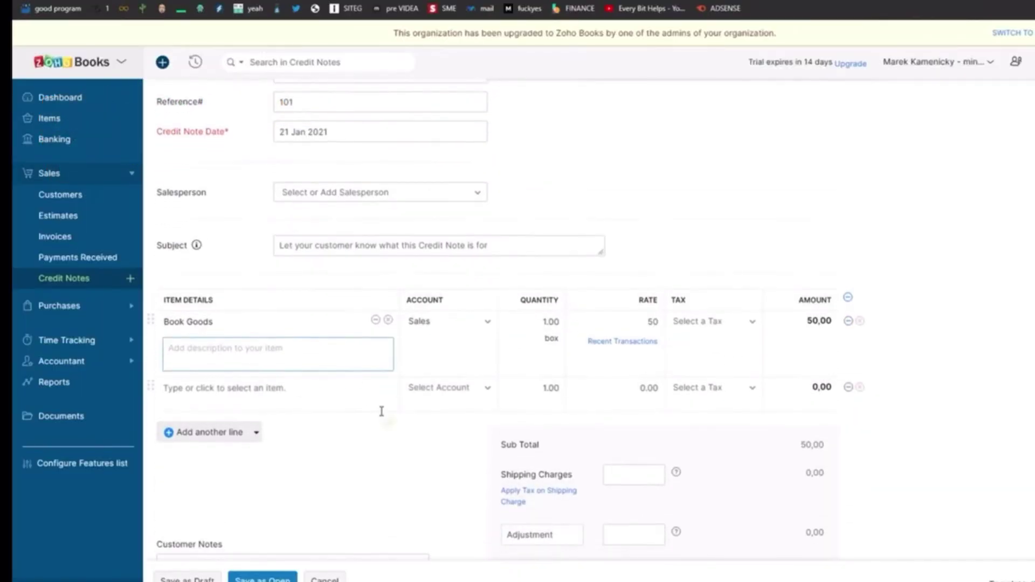
{"action": "scroll", "coordinate": [368, 413], "scroll_direction": "down", "scroll_amount": 5}
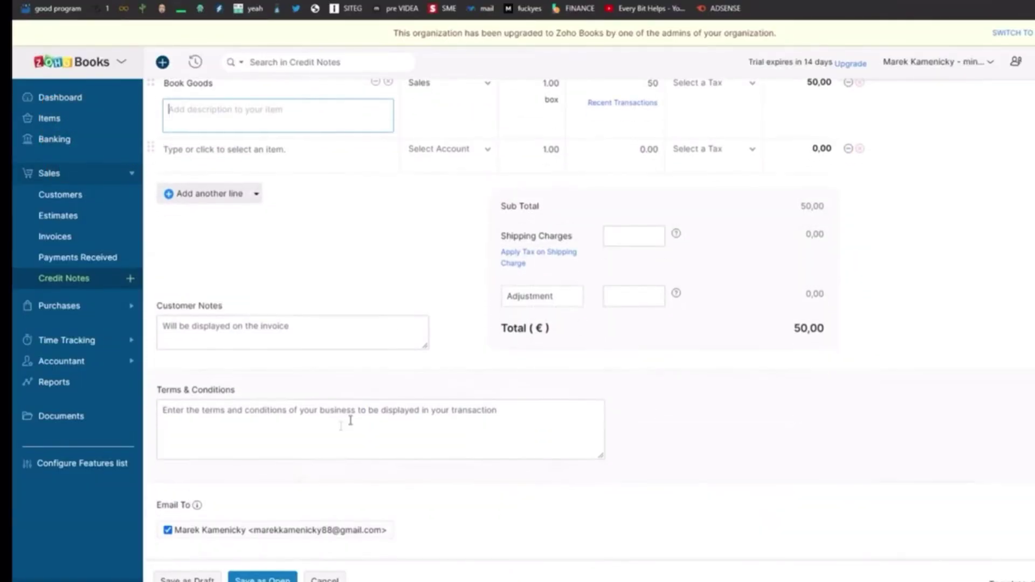
- Save the credit note and fill in a new vendor's name and company details
{"action": "left_click", "coordinate": [262, 578]}
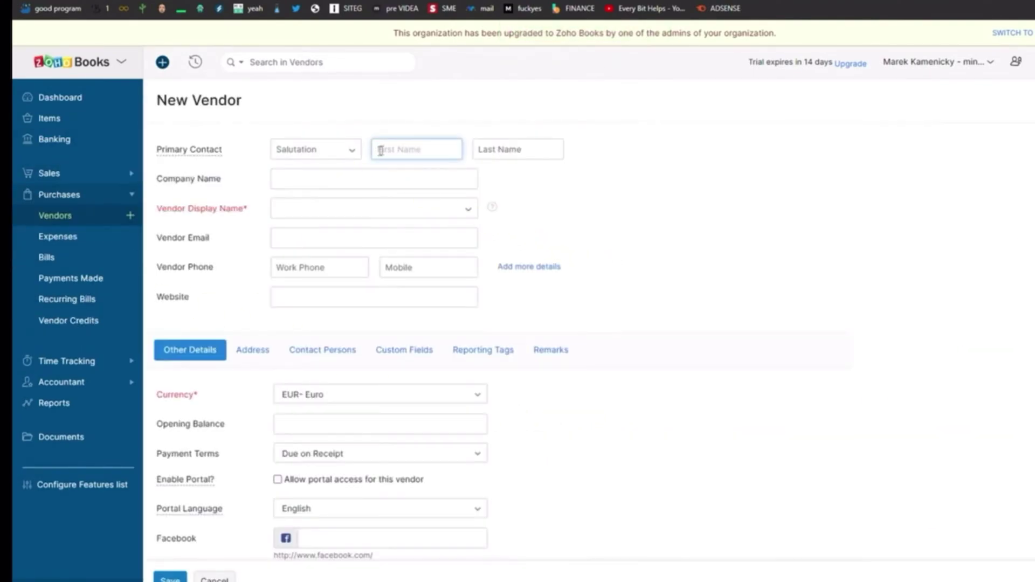
{"action": "left_click", "coordinate": [377, 149]}
{"action": "left_click", "coordinate": [396, 181]}
{"action": "left_click", "coordinate": [333, 173]}
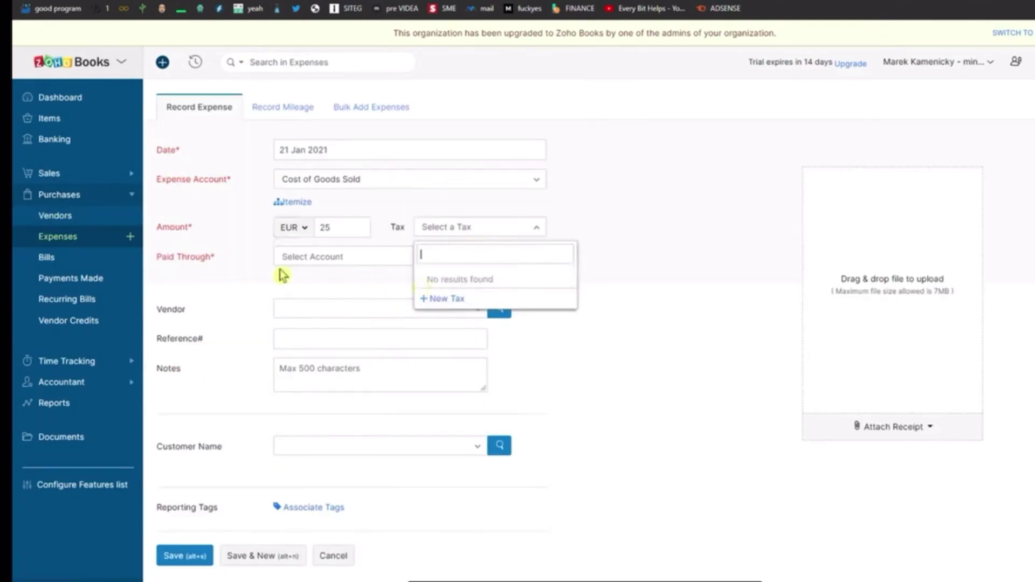
- Record an expense paid from Owner's Equity for the existing vendor
{"action": "left_click", "coordinate": [285, 259]}
{"action": "scroll", "coordinate": [406, 356], "scroll_direction": "down", "scroll_amount": 3}
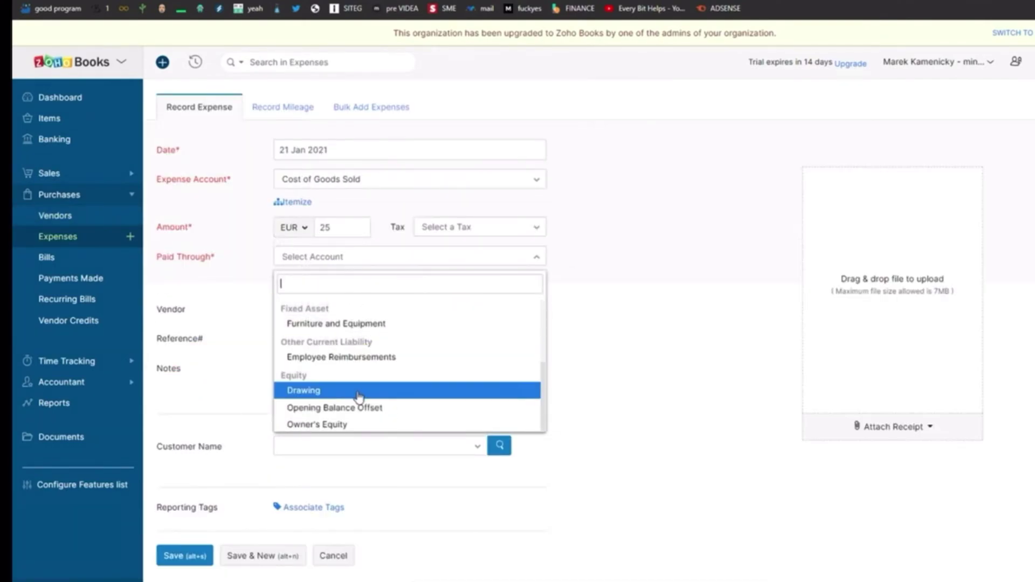
{"action": "left_click", "coordinate": [371, 425]}
{"action": "left_click", "coordinate": [316, 310]}
{"action": "left_click", "coordinate": [315, 361]}
{"action": "left_click", "coordinate": [290, 340]}
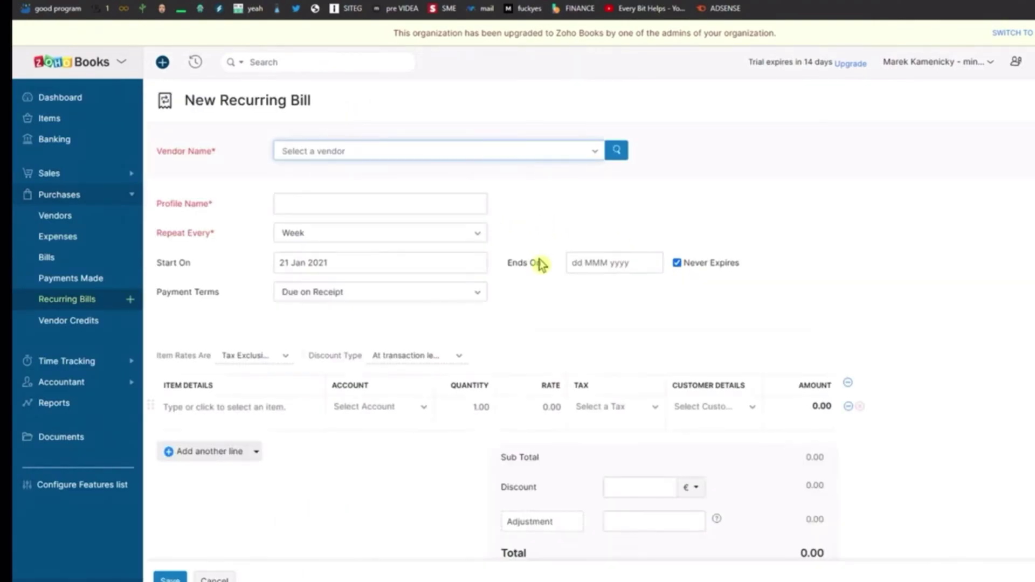
- Set up a monthly recurring bill named 'Recuring bill' for the existing vendor with Book Goods
{"action": "left_click", "coordinate": [318, 152]}
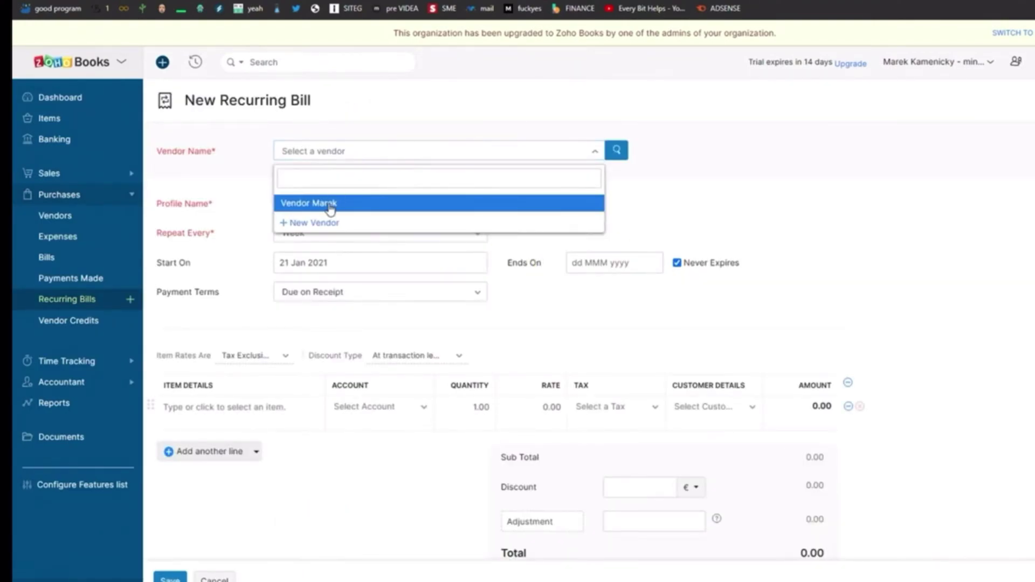
{"action": "left_click", "coordinate": [303, 202]}
{"action": "left_click", "coordinate": [309, 212]}
{"action": "type", "text": "Recuring bill"}
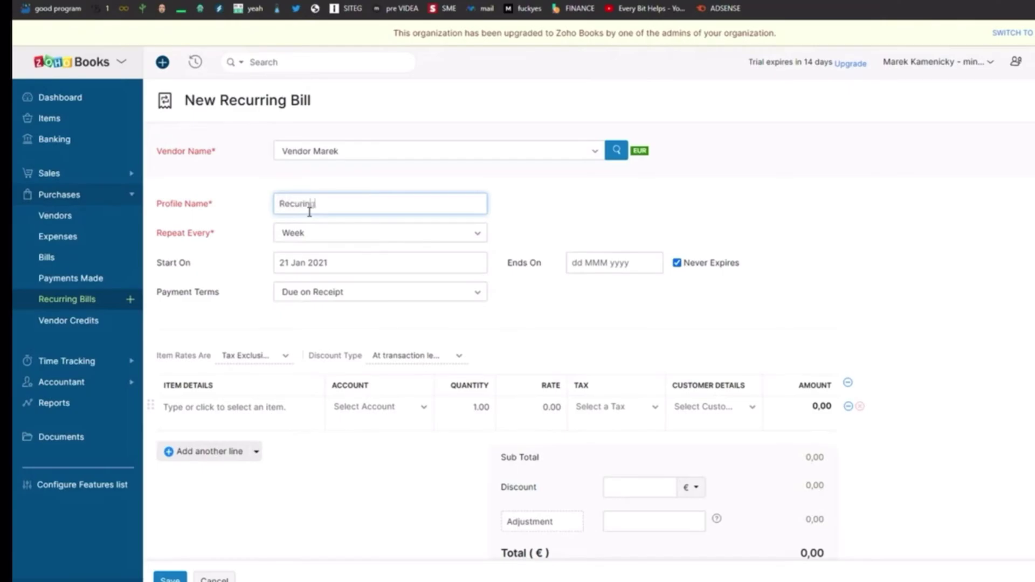
{"action": "left_click", "coordinate": [240, 405]}
{"action": "left_click", "coordinate": [240, 416]}
{"action": "left_click", "coordinate": [365, 205]}
{"action": "left_click", "coordinate": [318, 300]}
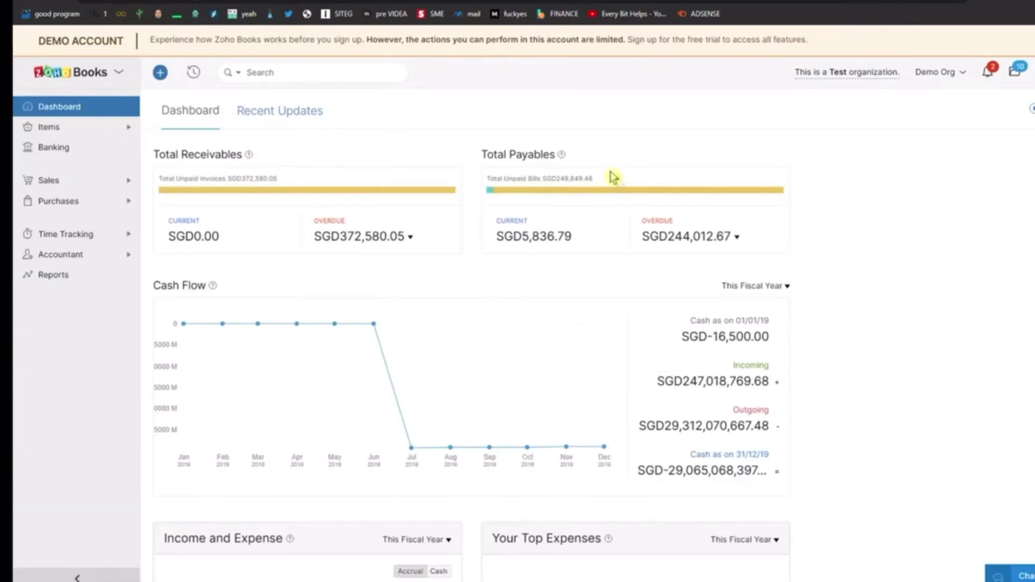
- Check the period options on the dashboard's cash flow chart
{"action": "mouse_move", "coordinate": [562, 161]}
{"action": "scroll", "coordinate": [571, 244], "scroll_direction": "down", "scroll_amount": 1}
{"action": "left_click", "coordinate": [747, 235]}
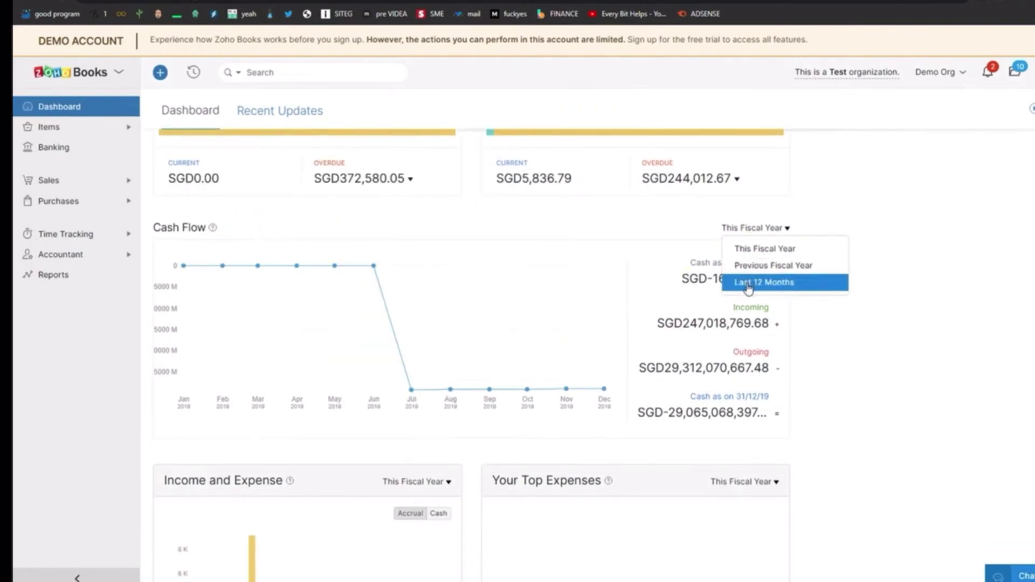
{"action": "scroll", "coordinate": [792, 356], "scroll_direction": "down", "scroll_amount": 4}
{"action": "scroll", "coordinate": [460, 302], "scroll_direction": "down", "scroll_amount": 2}
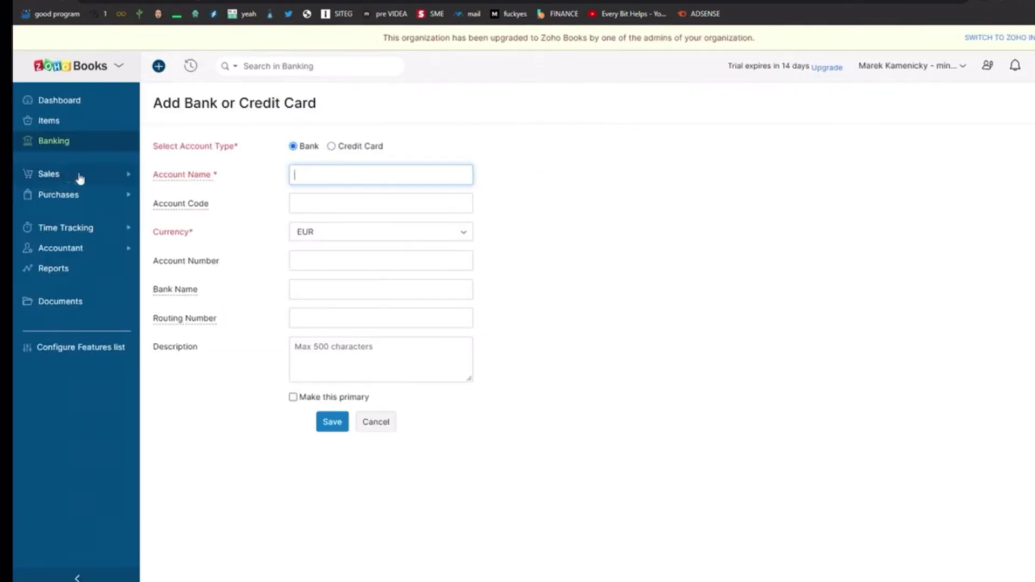
- Start a new customer from Sales > Customers, setting the primary contact's salutation and name
{"action": "left_click", "coordinate": [109, 178]}
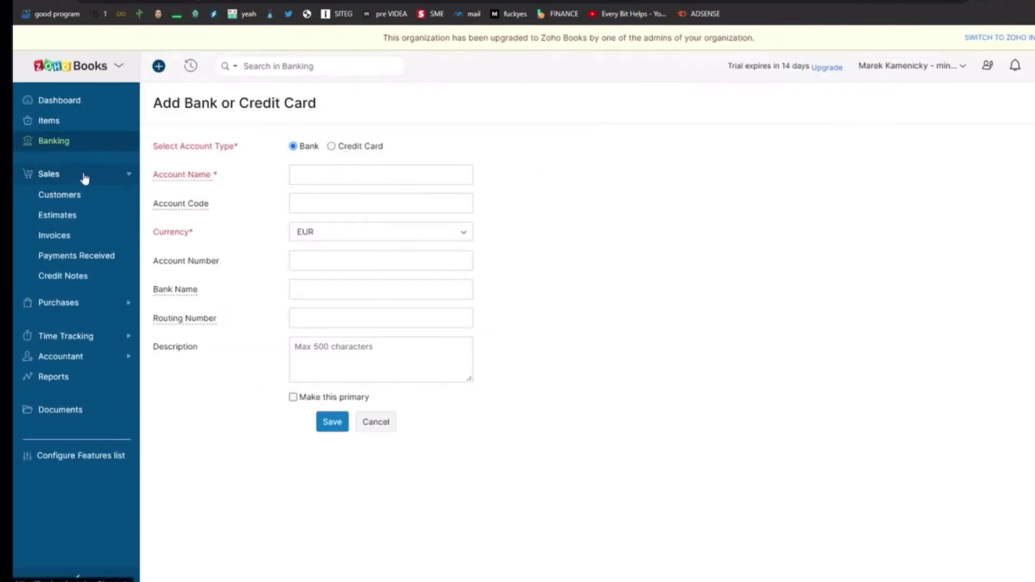
{"action": "mouse_move", "coordinate": [65, 197]}
{"action": "left_click", "coordinate": [127, 196]}
{"action": "left_click", "coordinate": [83, 201]}
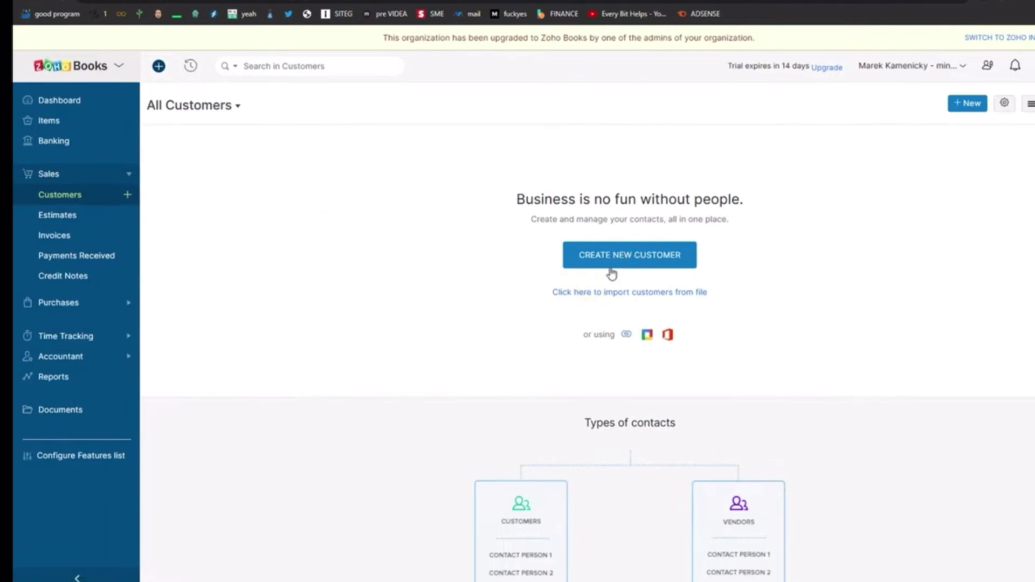
{"action": "left_click", "coordinate": [609, 270]}
{"action": "left_click", "coordinate": [331, 180]}
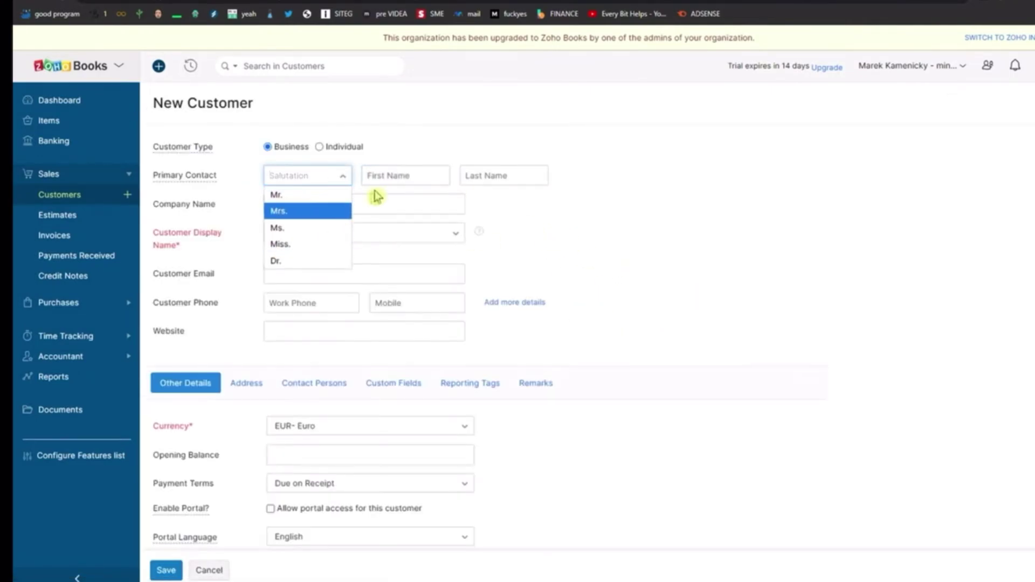
{"action": "left_click", "coordinate": [399, 176]}
{"action": "left_click", "coordinate": [386, 208]}
{"action": "left_click", "coordinate": [312, 204]}
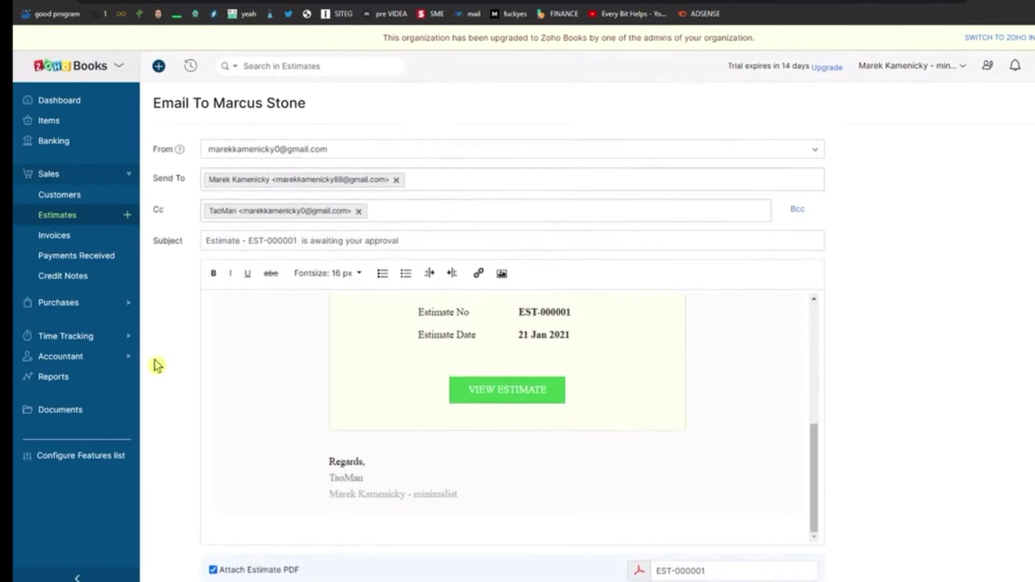
- Send the estimate email, then start an invoice with 15 Book Goods at rate 50, totalling 750,00
{"action": "left_click", "coordinate": [217, 541]}
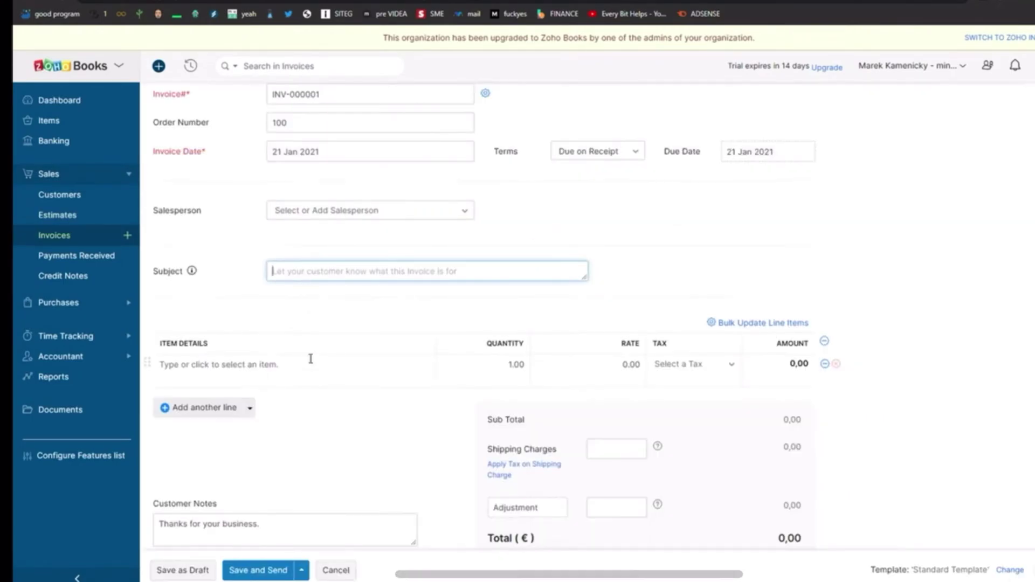
{"action": "left_click", "coordinate": [293, 371]}
{"action": "left_click", "coordinate": [231, 361]}
{"action": "left_click", "coordinate": [500, 307]}
{"action": "type", "text": "15"}
{"action": "left_click", "coordinate": [439, 366]}
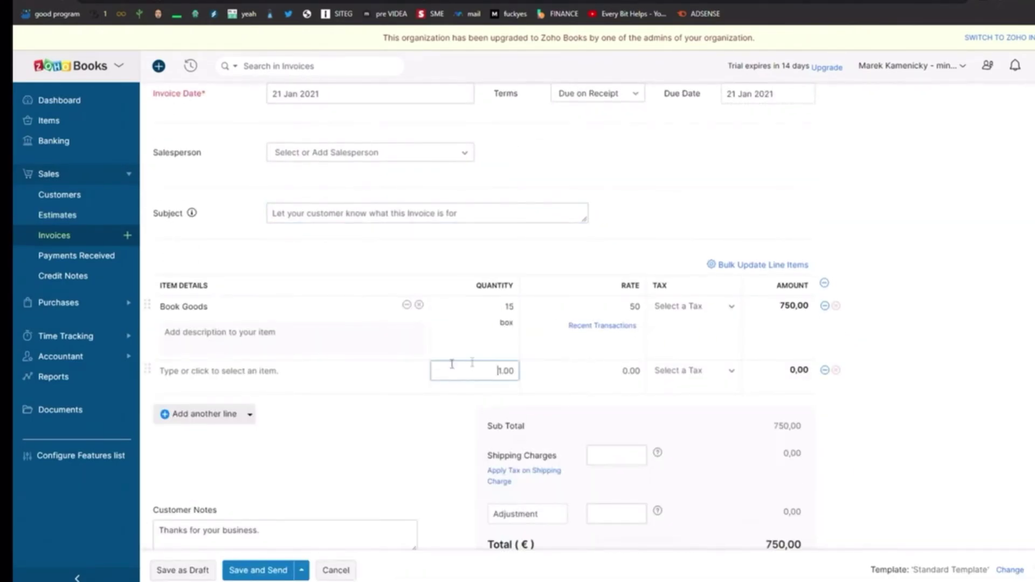
{"action": "scroll", "coordinate": [280, 328], "scroll_direction": "down", "scroll_amount": 2}
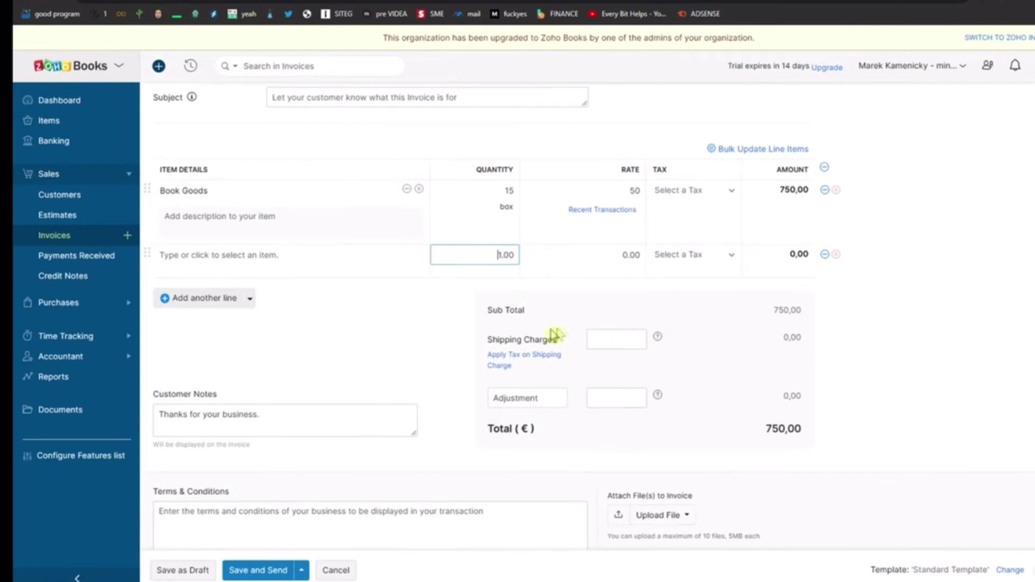
{"action": "left_click_drag", "start_coordinate": [497, 309], "coordinate": [536, 337]}
{"action": "scroll", "coordinate": [707, 369], "scroll_direction": "down", "scroll_amount": 1}
{"action": "scroll", "coordinate": [307, 400], "scroll_direction": "down", "scroll_amount": 1}
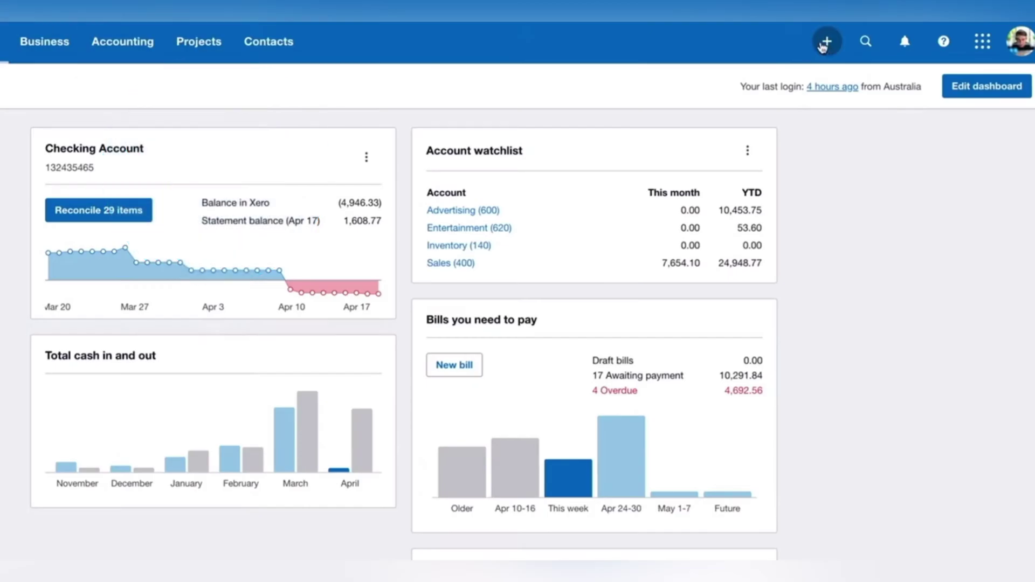
{"action": "left_click", "coordinate": [826, 43]}
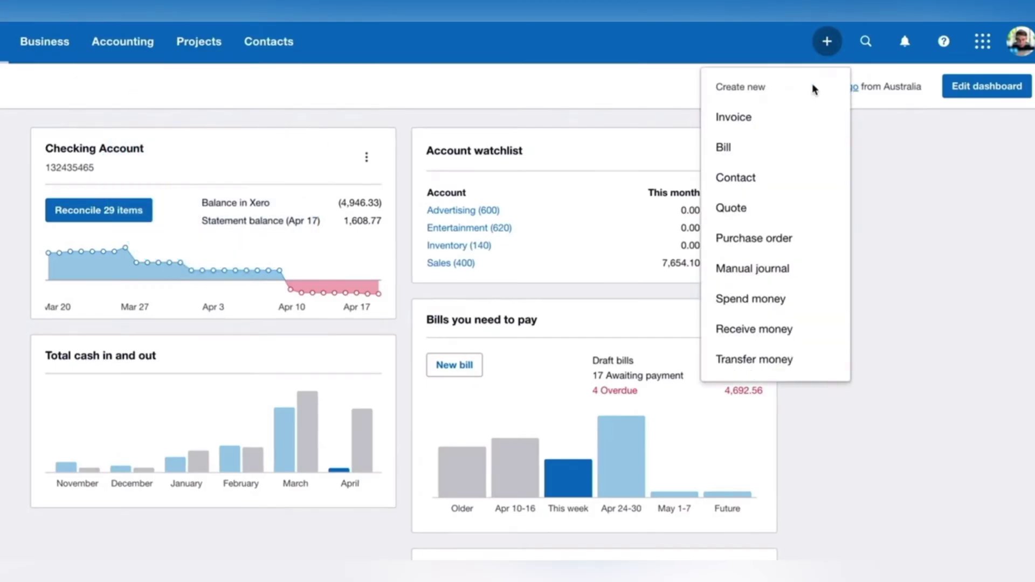
- Try a new invoice and a spend money transaction from the + Create new menu
{"action": "left_click", "coordinate": [804, 118]}
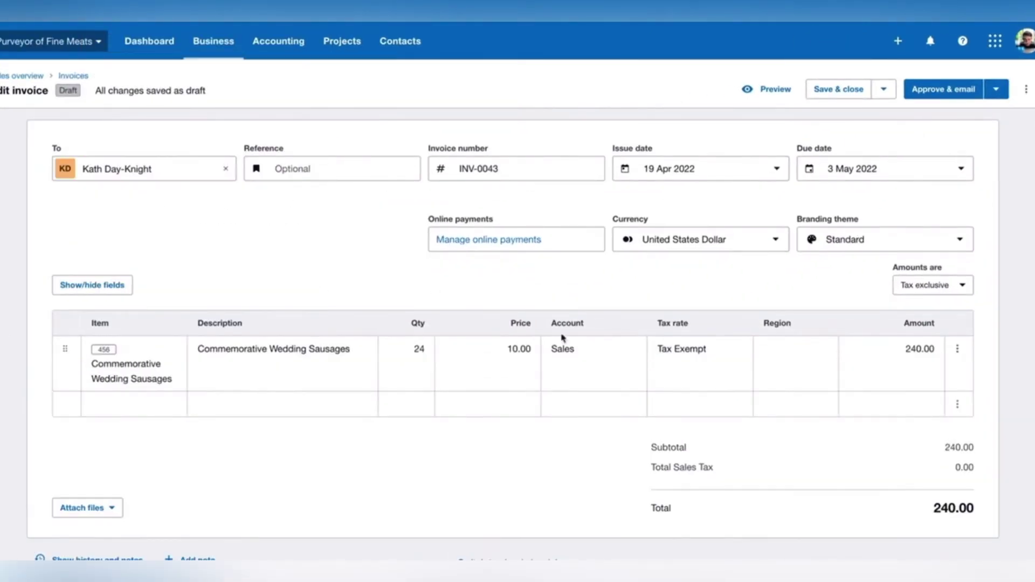
{"action": "left_click", "coordinate": [564, 348]}
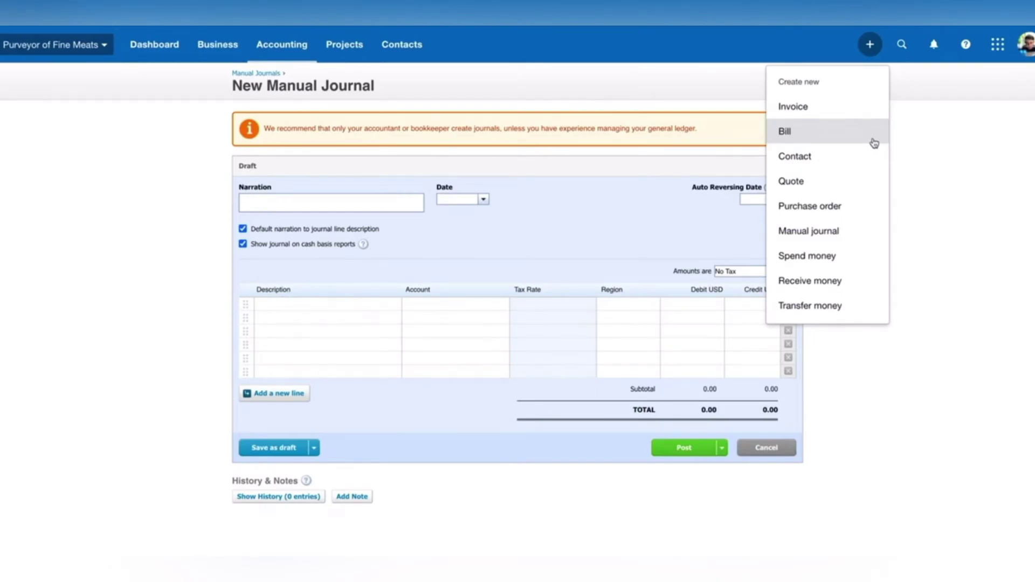
{"action": "left_click", "coordinate": [863, 256]}
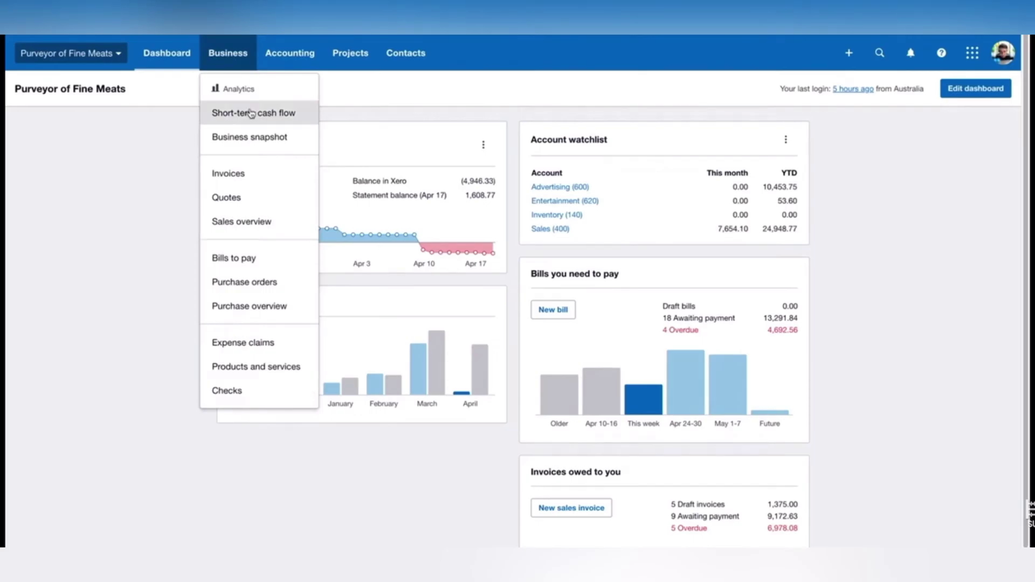
- Show the short-term cash flow projection for the checking account and a last-quarter business snapshot
{"action": "left_click", "coordinate": [251, 113]}
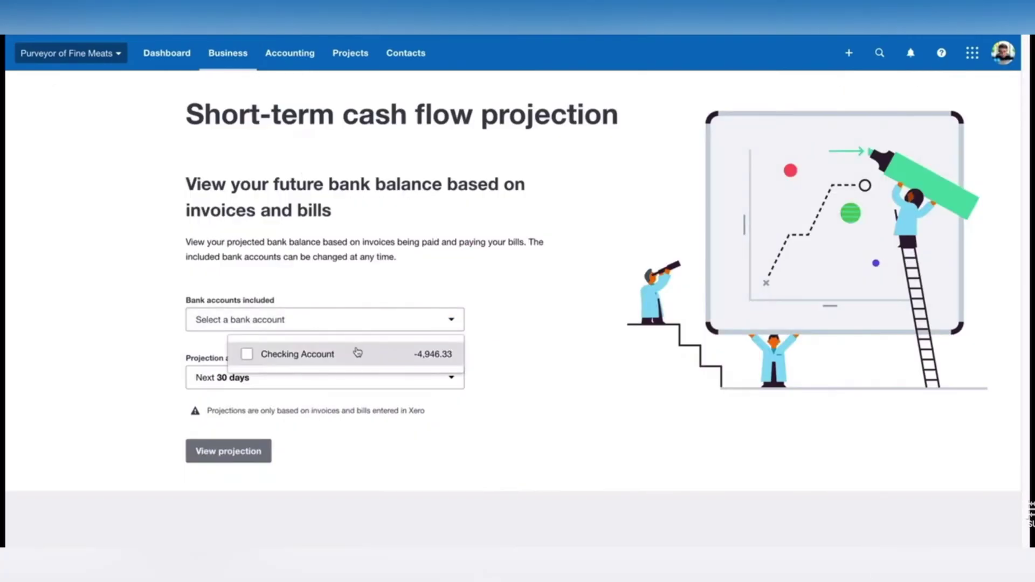
{"action": "left_click", "coordinate": [354, 354]}
{"action": "left_click", "coordinate": [254, 451]}
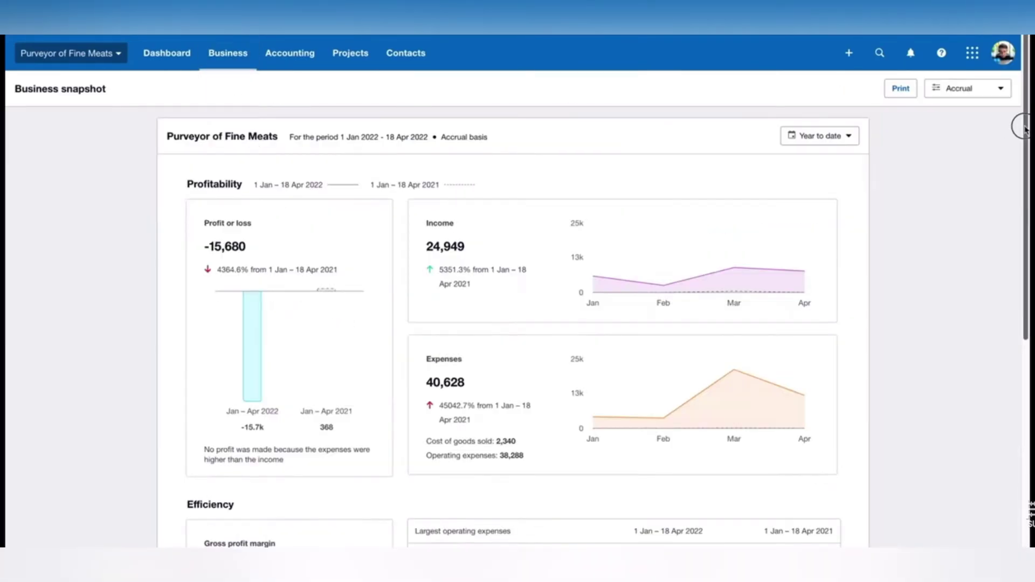
{"action": "mouse_move", "coordinate": [1024, 127]}
{"action": "left_mouse_down"}
{"action": "mouse_move", "coordinate": [1024, 385]}
{"action": "mouse_move", "coordinate": [1025, 108]}
{"action": "left_mouse_up"}
{"action": "left_click", "coordinate": [851, 135]}
{"action": "left_click", "coordinate": [852, 189]}
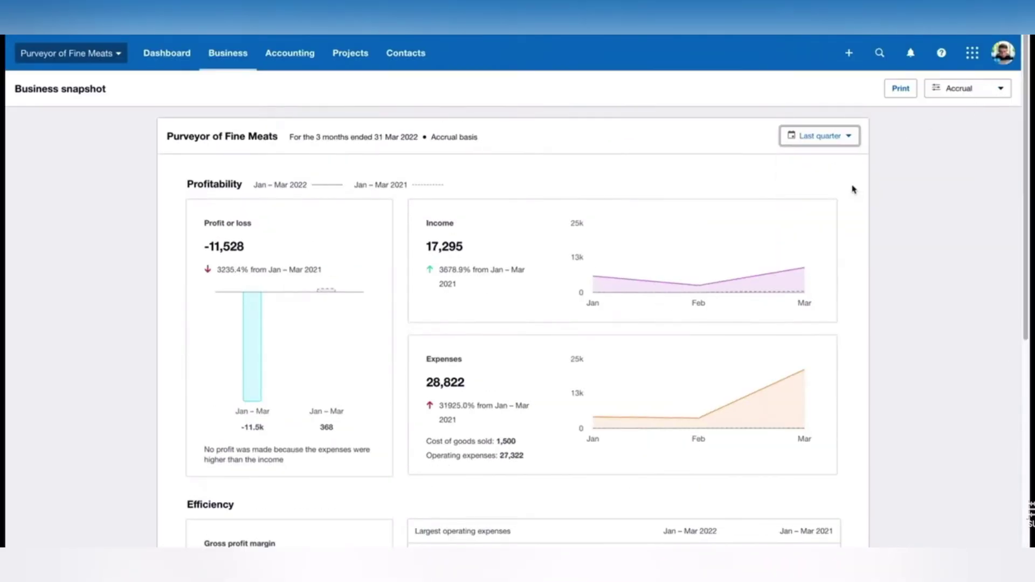
{"action": "left_click", "coordinate": [229, 57]}
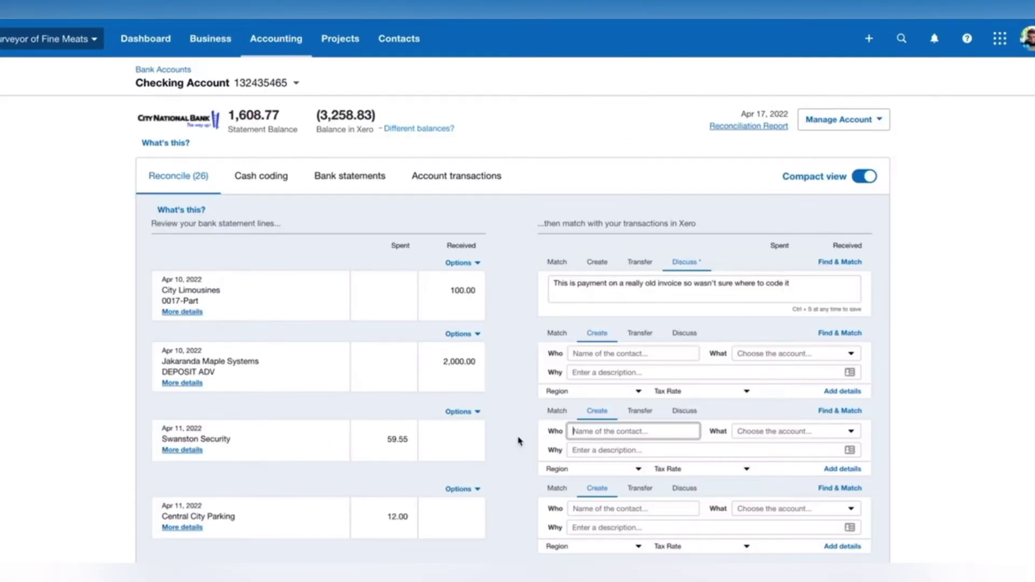
- Create a bank rule from the City Limousines statement line, then browse Xero's All reports list
{"action": "left_click", "coordinate": [461, 263]}
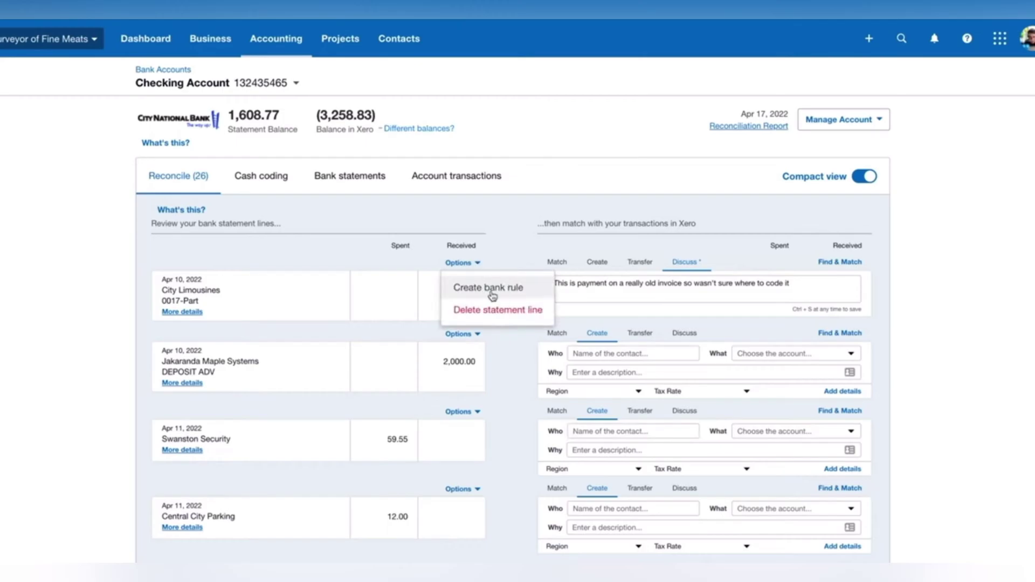
{"action": "left_click", "coordinate": [488, 287]}
{"action": "left_click", "coordinate": [286, 41]}
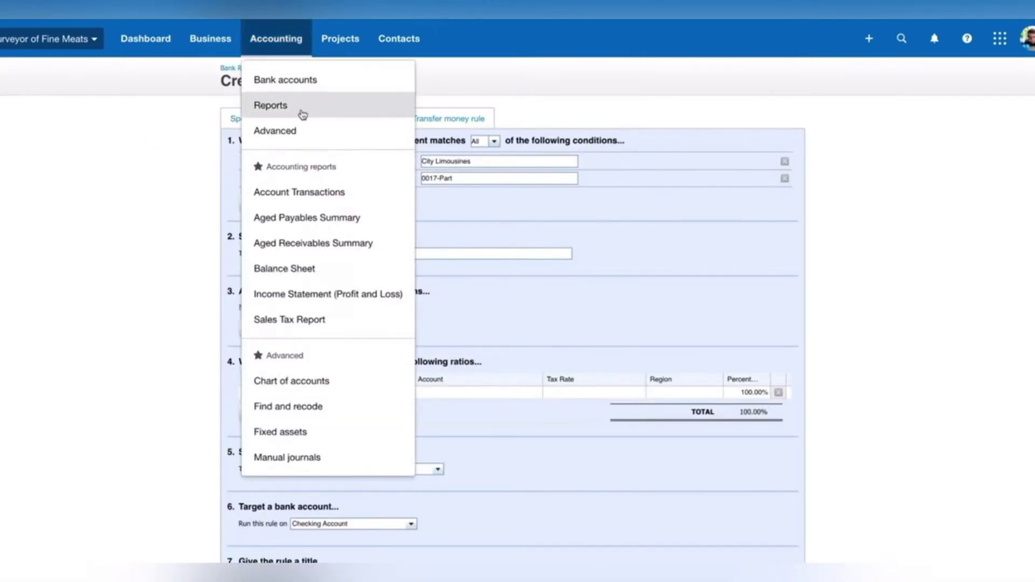
{"action": "left_click", "coordinate": [301, 114]}
{"action": "scroll", "coordinate": [340, 307], "scroll_direction": "down", "scroll_amount": 20}
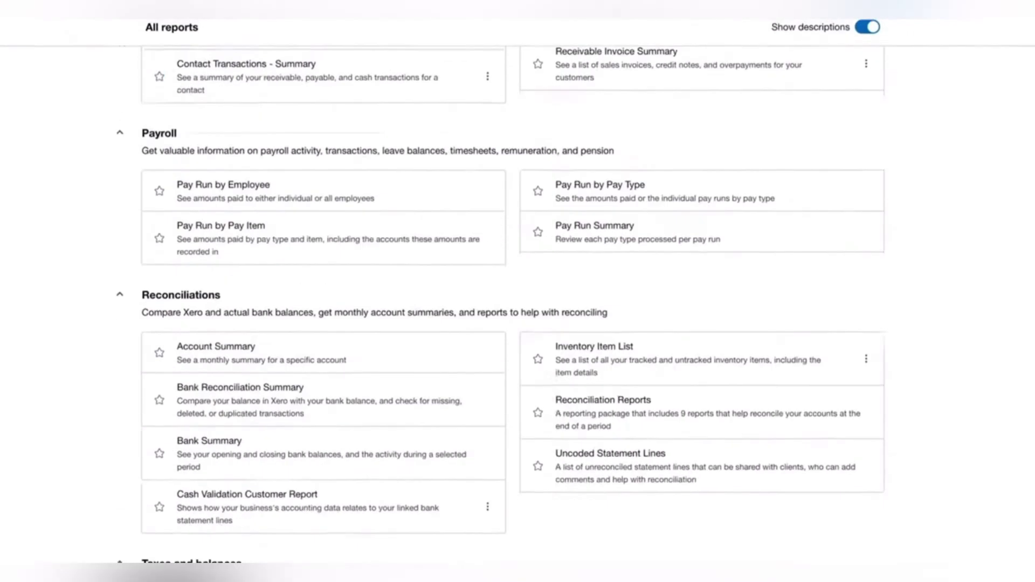
{"action": "scroll", "coordinate": [259, 247], "scroll_direction": "up", "scroll_amount": 20}
{"action": "scroll", "coordinate": [781, 157], "scroll_direction": "down", "scroll_amount": 1}
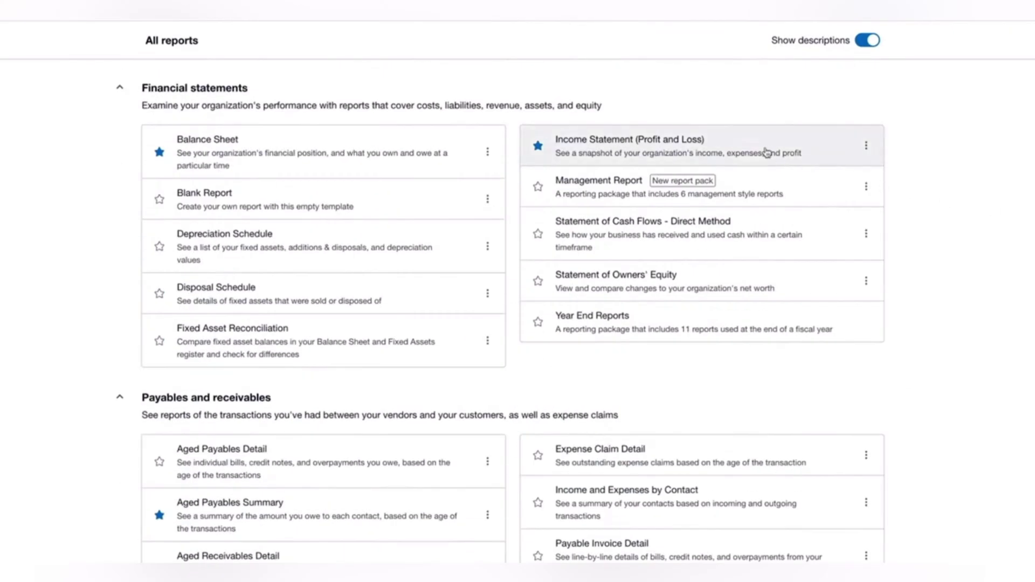